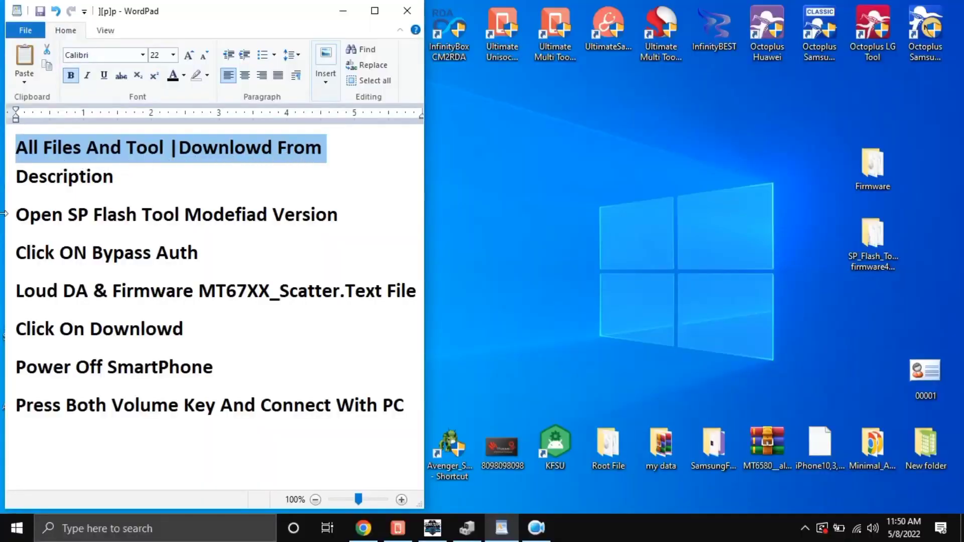
Step: Highlight the "Description" and "Open SP Flash Tool Modefiad Version" lines of the instructions in the WordPad notes
click(9, 190)
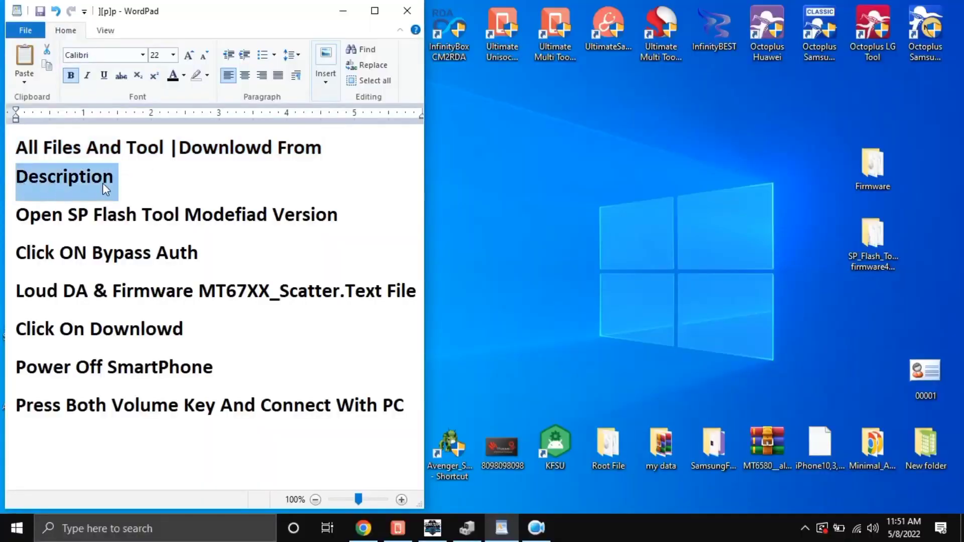
click(17, 228)
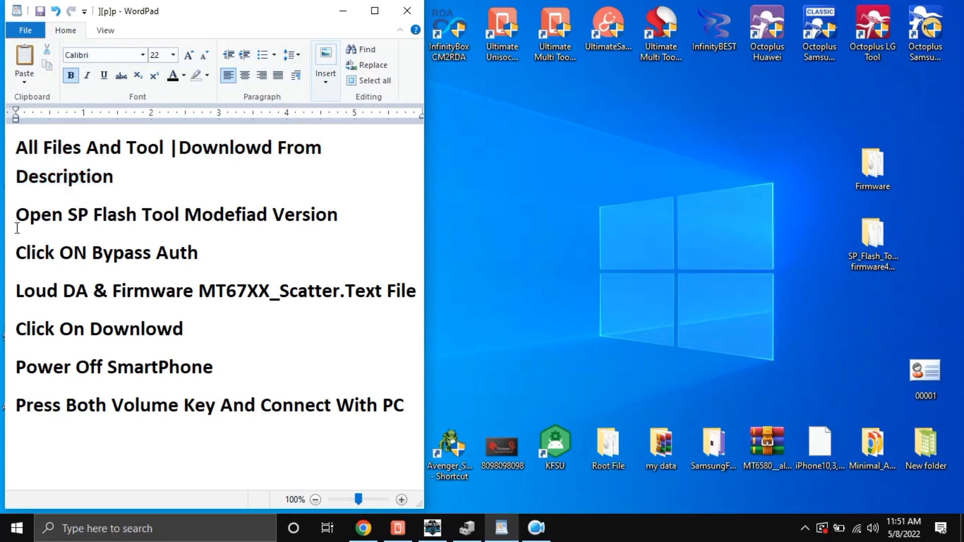
triple_click(17, 229)
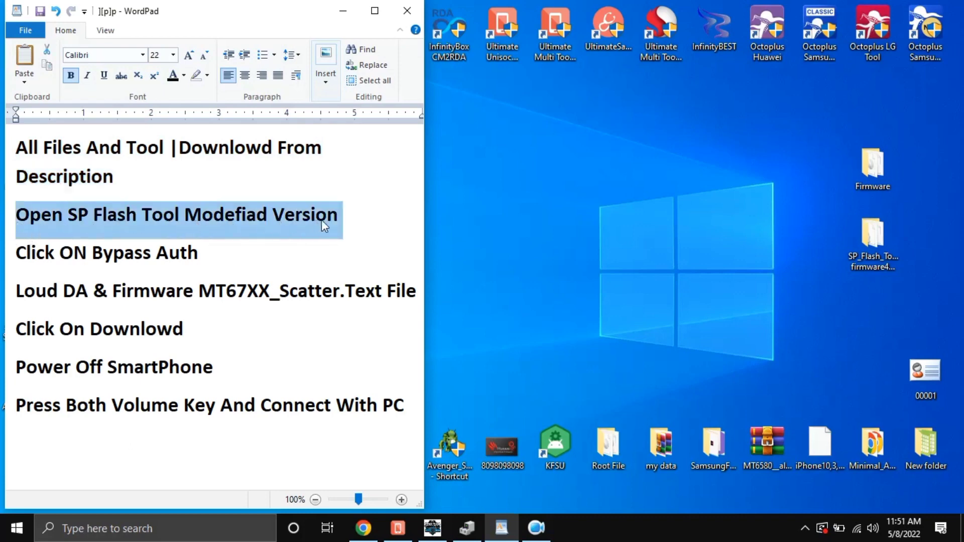
Step: Open the SP_Flash_Tool_edited_By firmware4mobile folder on the desktop and launch flash_tool
click(882, 238)
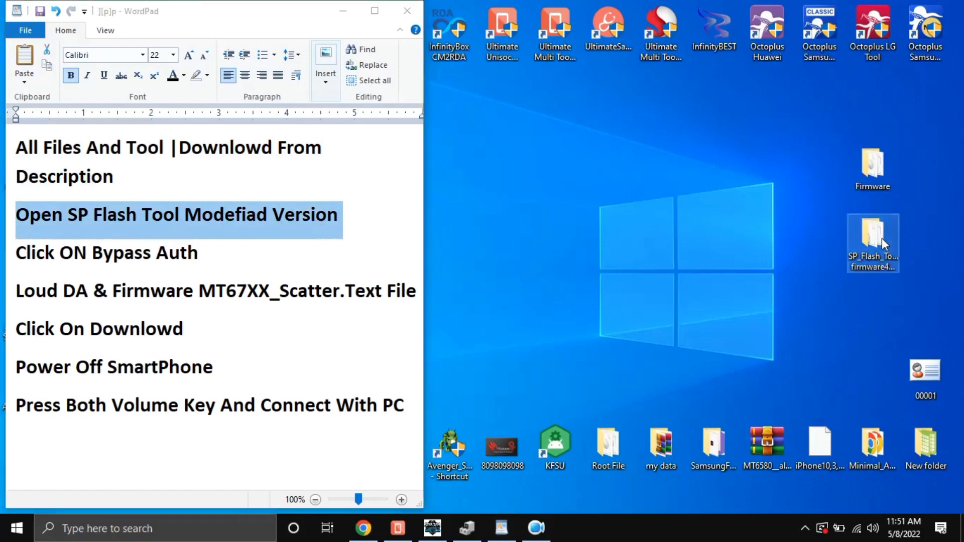
double_click(882, 238)
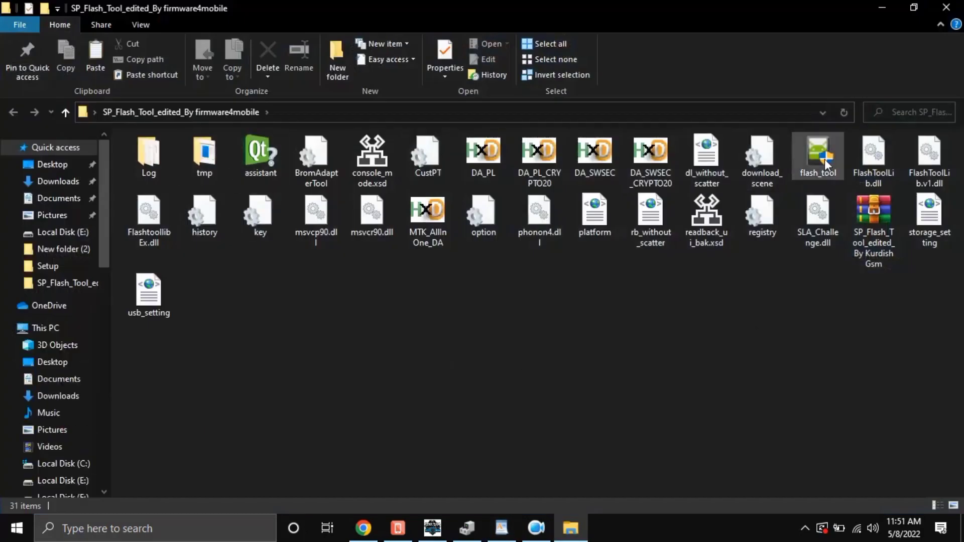
double_click(825, 164)
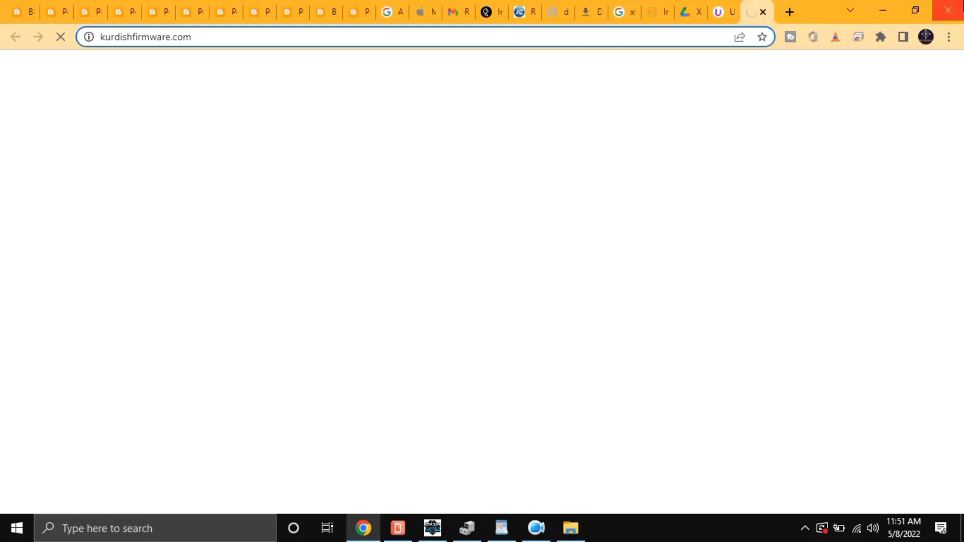
Step: Dismiss the browser page and the scatter-file error, and move the flash tool window so the notes are less covered
click(763, 12)
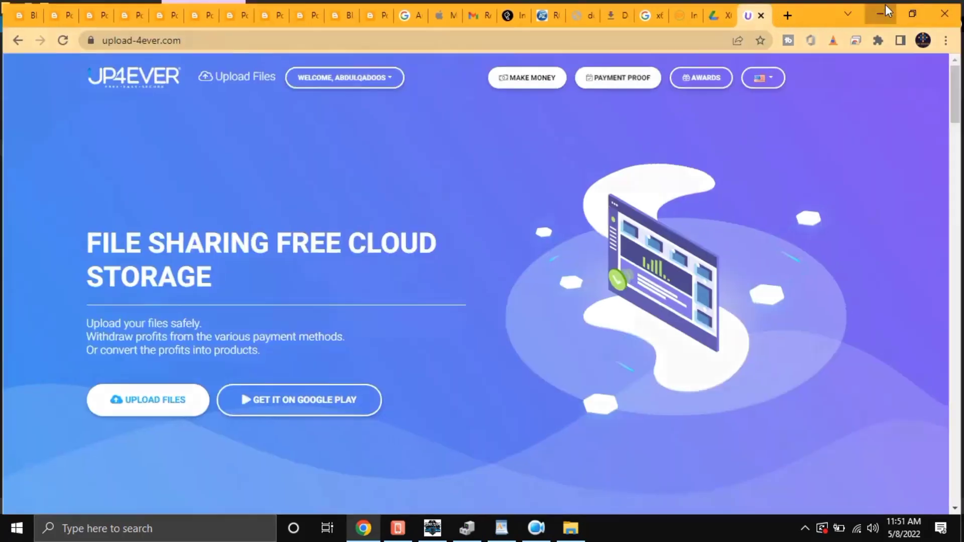
click(883, 10)
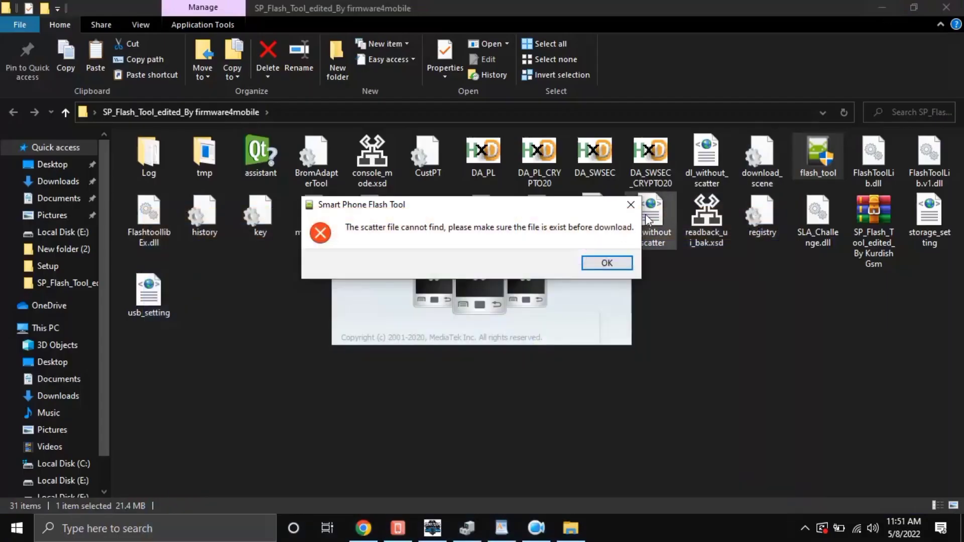
click(607, 265)
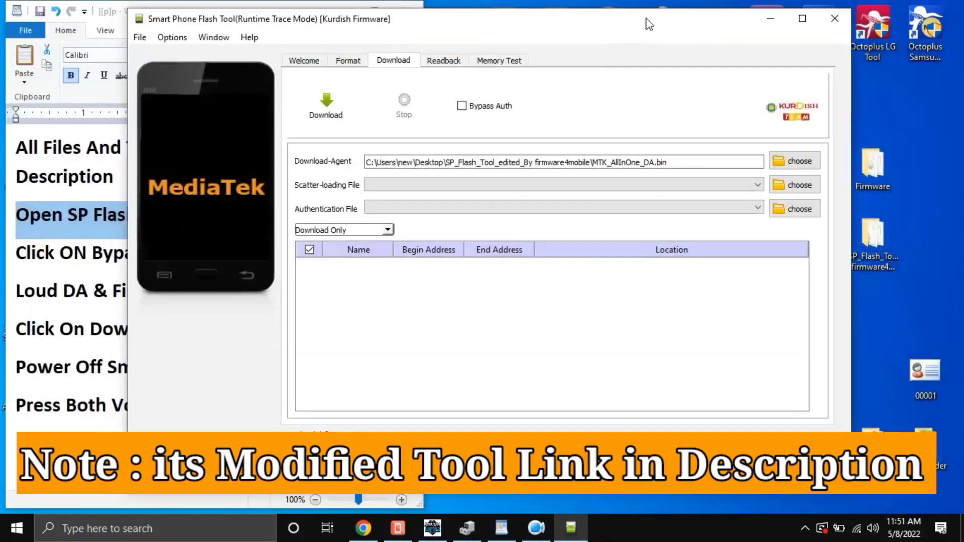
drag(650, 23, 749, 18)
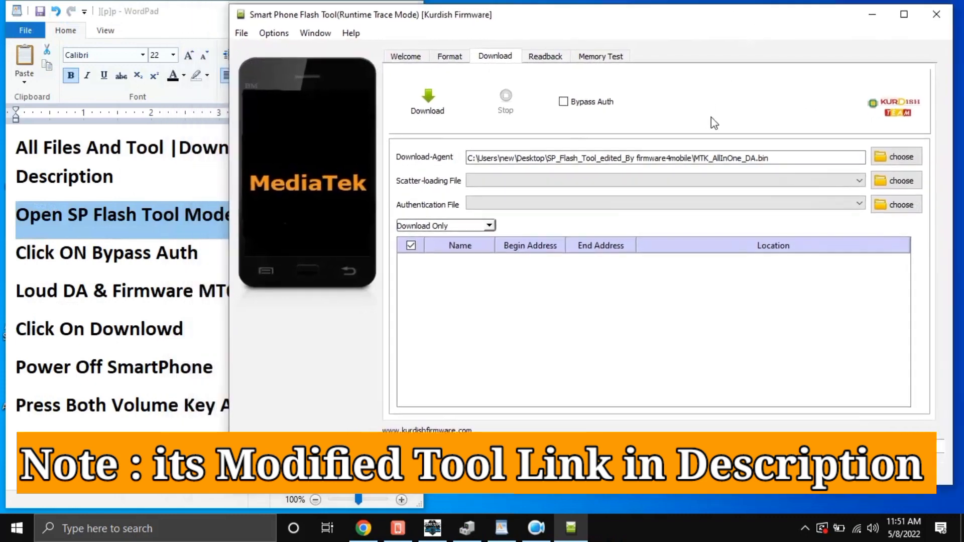
Step: Highlight the "Click ON Bypass Auth" instruction in the notes and enable Bypass Auth in the flash tool
click(98, 244)
click(12, 261)
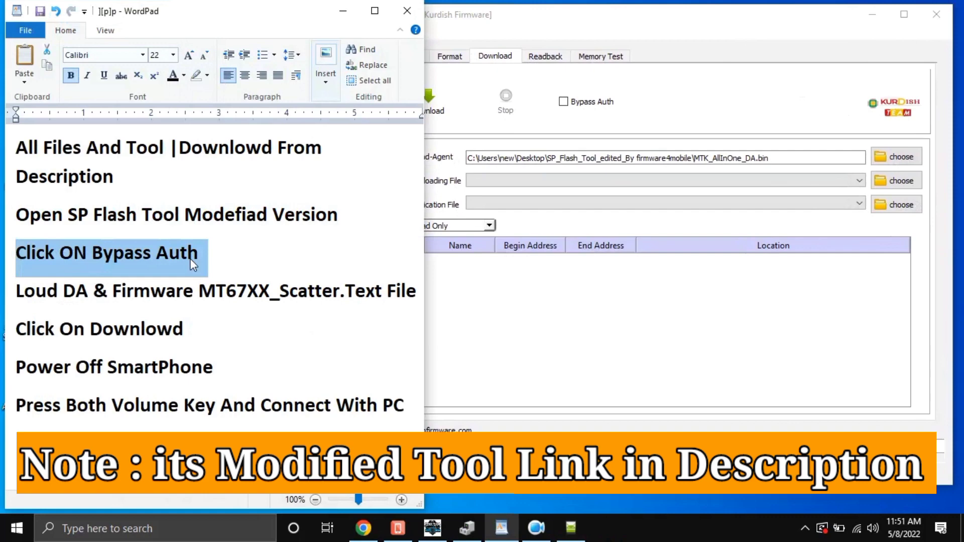
click(722, 93)
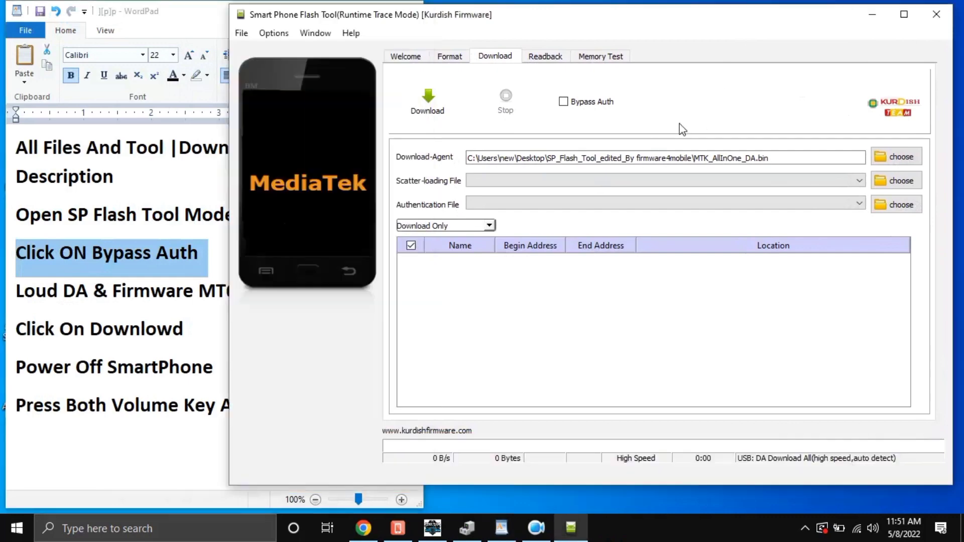
click(564, 103)
Step: Highlight the DA and scatter-file instruction in the notes and load MTK_AllInOne_DA as the download agent
key(alt+Tab)
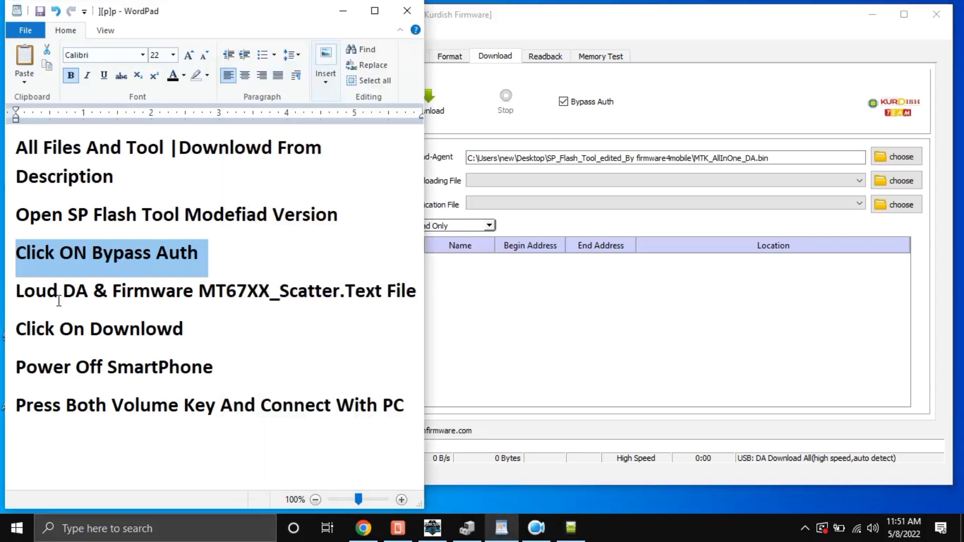
click(6, 300)
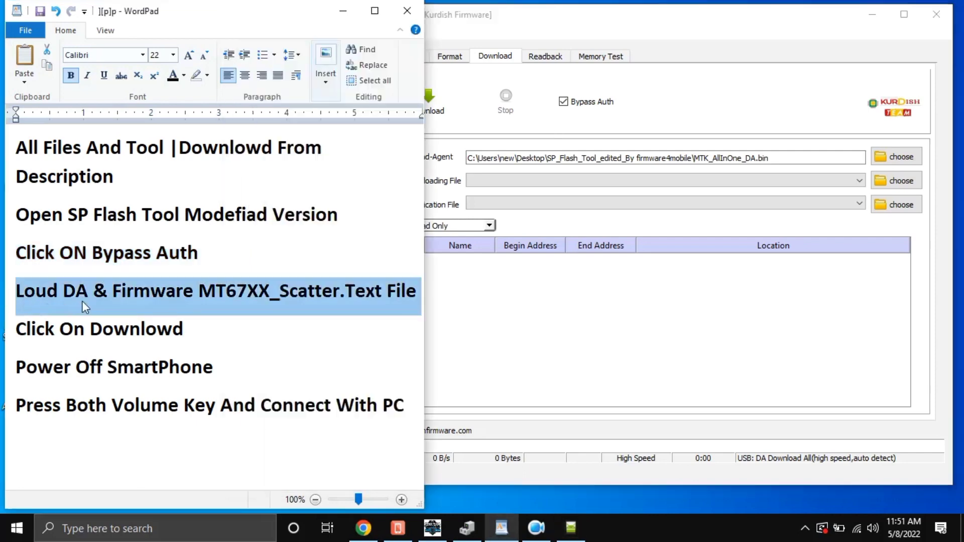
click(791, 82)
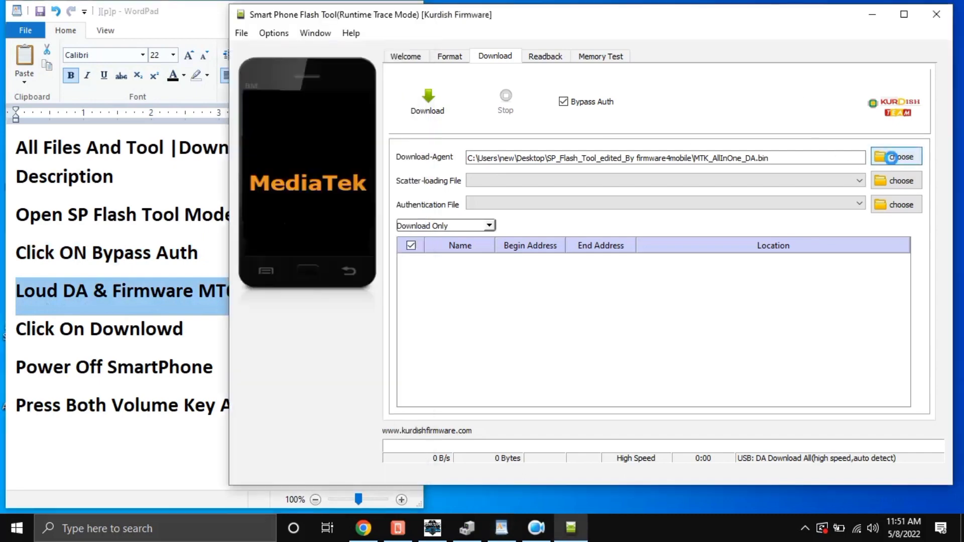
click(894, 158)
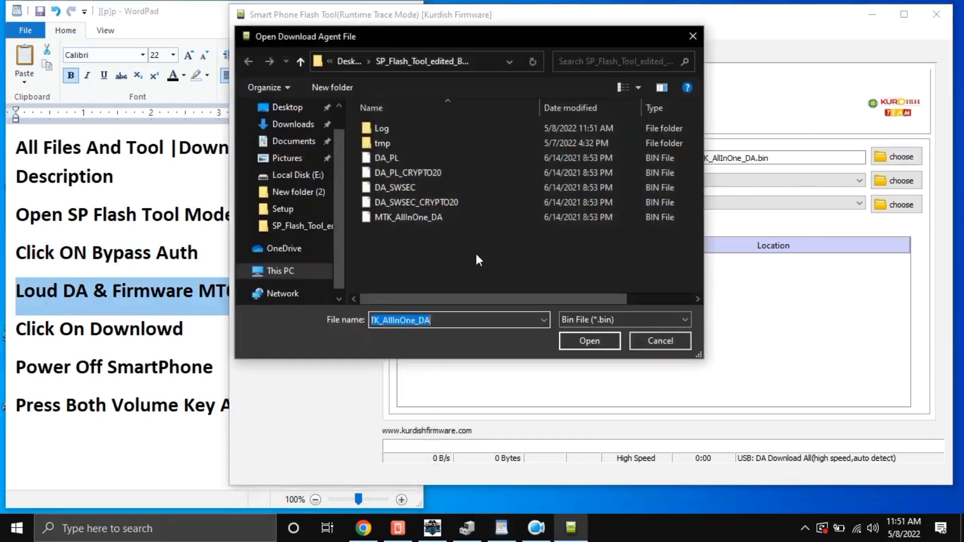
click(421, 222)
double_click(393, 217)
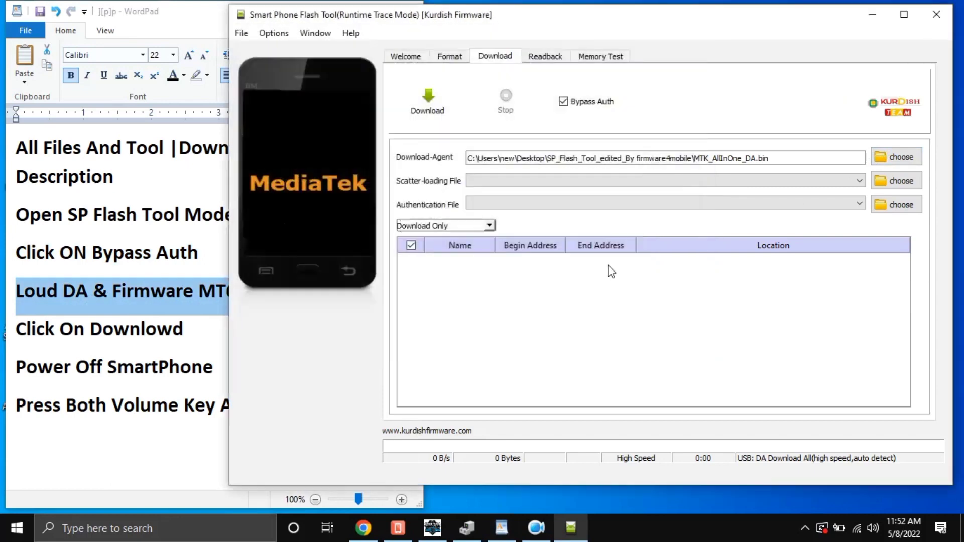
Step: Load the MT6768_Android_scatter text file from the desktop's Firmware folder as the scatter-loading file
click(897, 181)
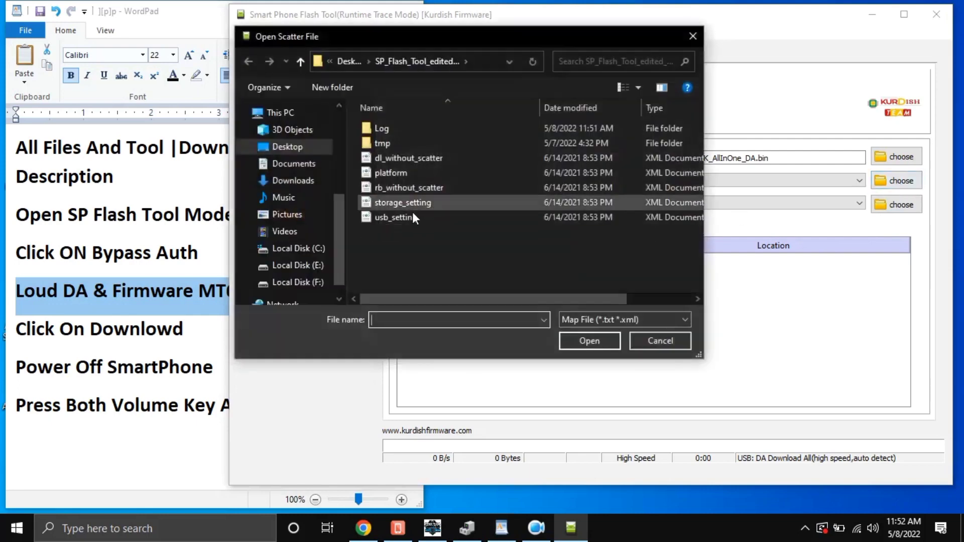
click(307, 147)
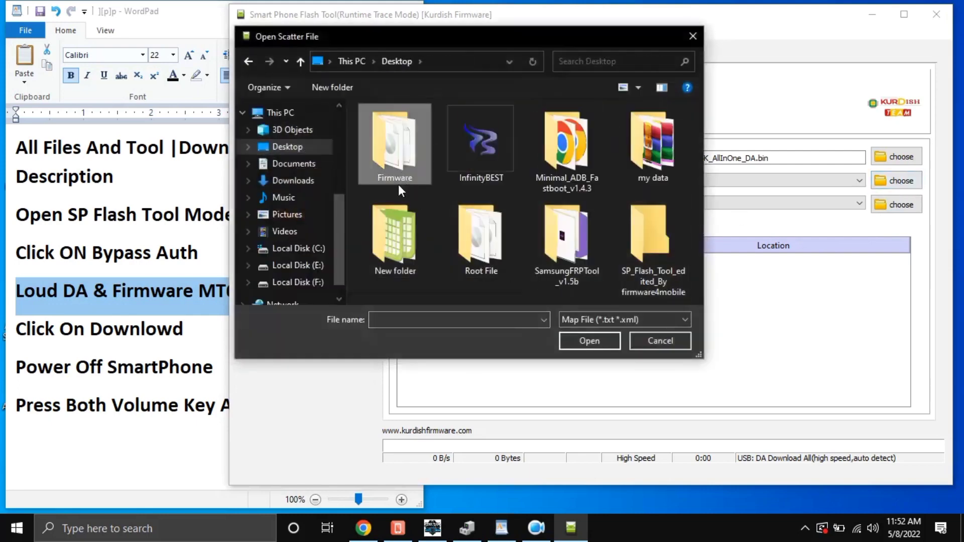
double_click(391, 177)
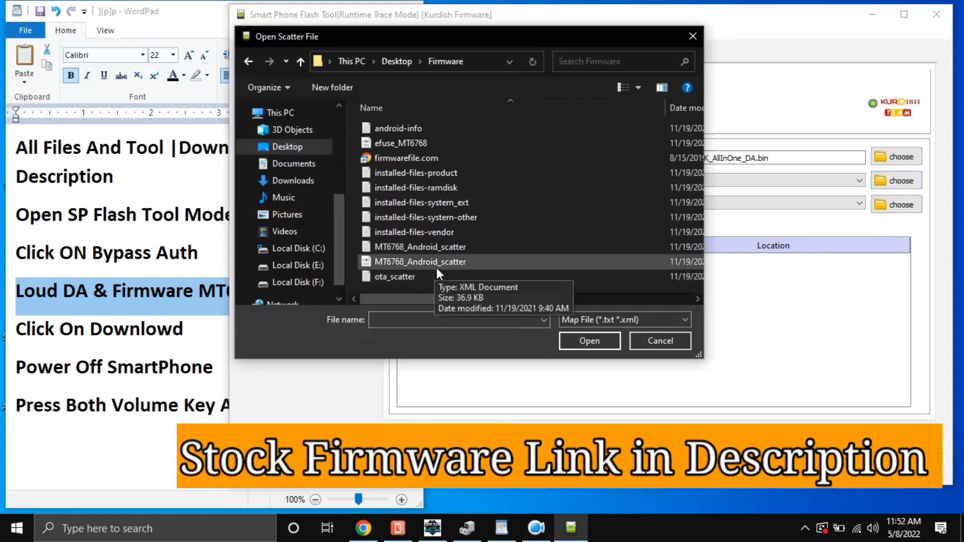
click(436, 252)
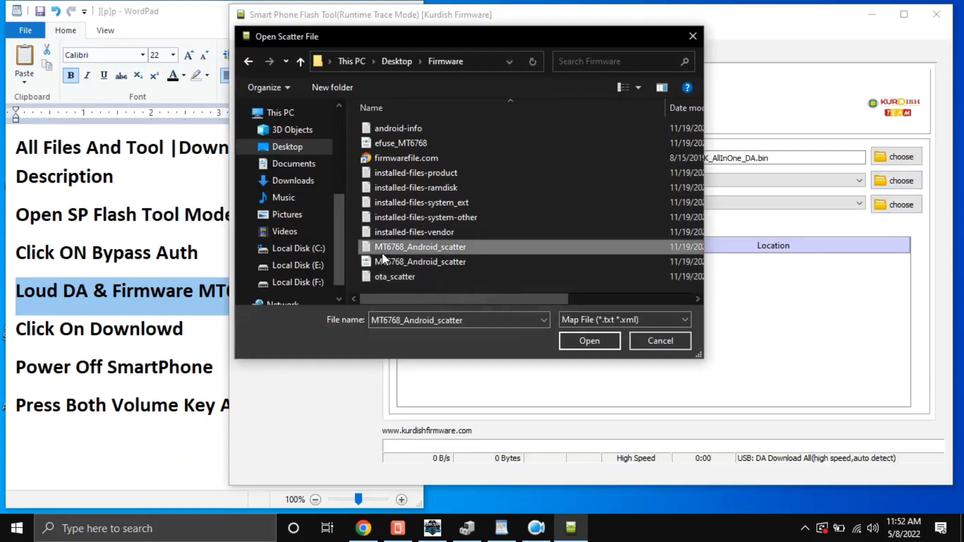
double_click(400, 247)
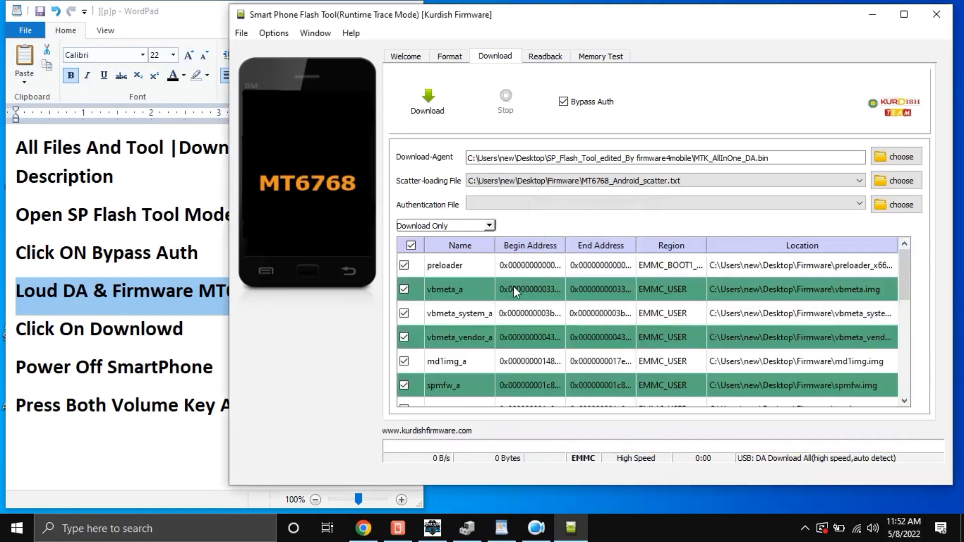
Step: Exclude the preloader partition from the download and review the partition list down to userdata
click(404, 266)
click(905, 402)
click(904, 401)
click(904, 402)
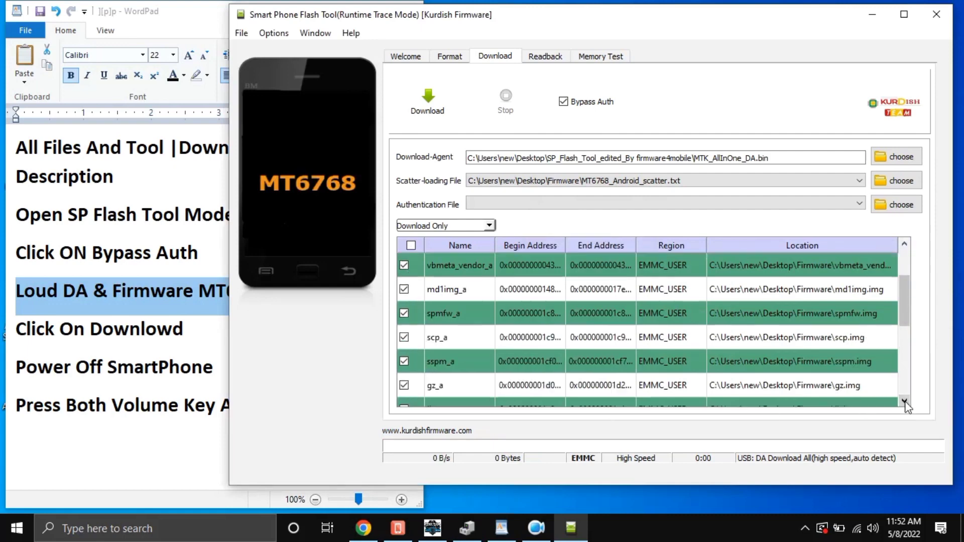
click(905, 401)
click(905, 402)
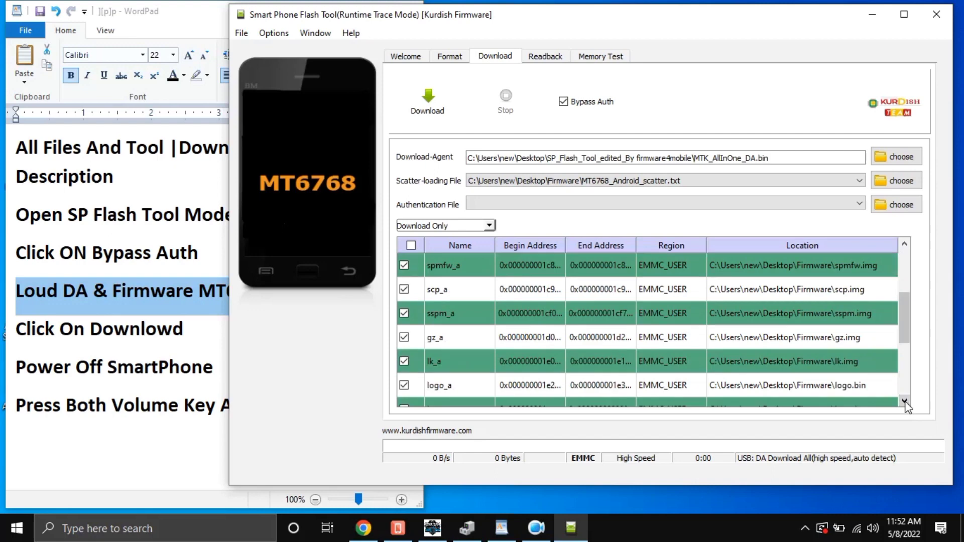
click(905, 402)
click(905, 401)
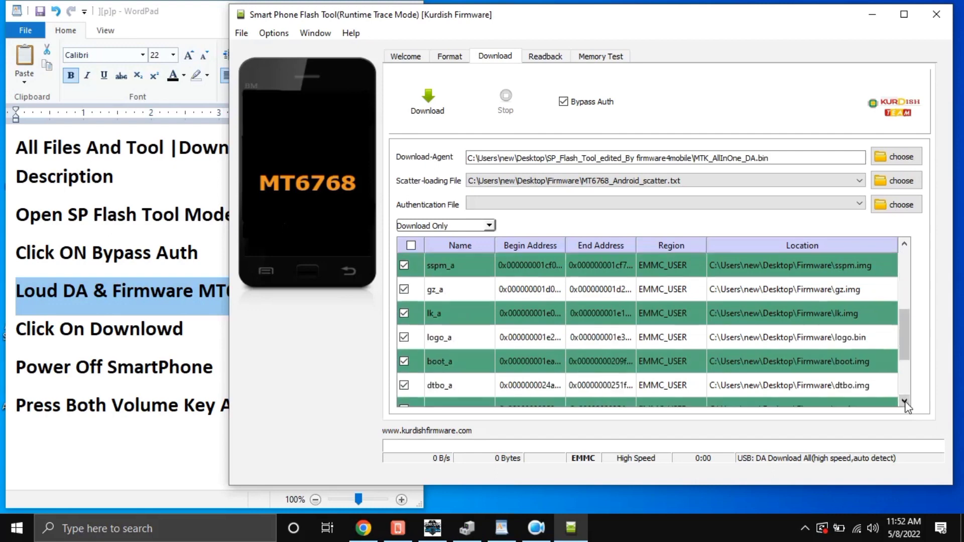
click(905, 402)
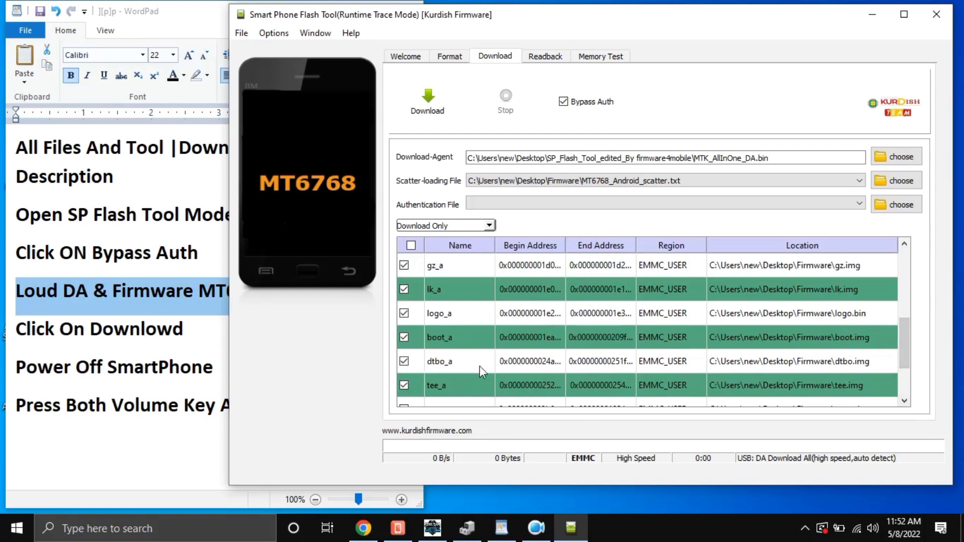
click(904, 401)
click(904, 402)
click(904, 402)
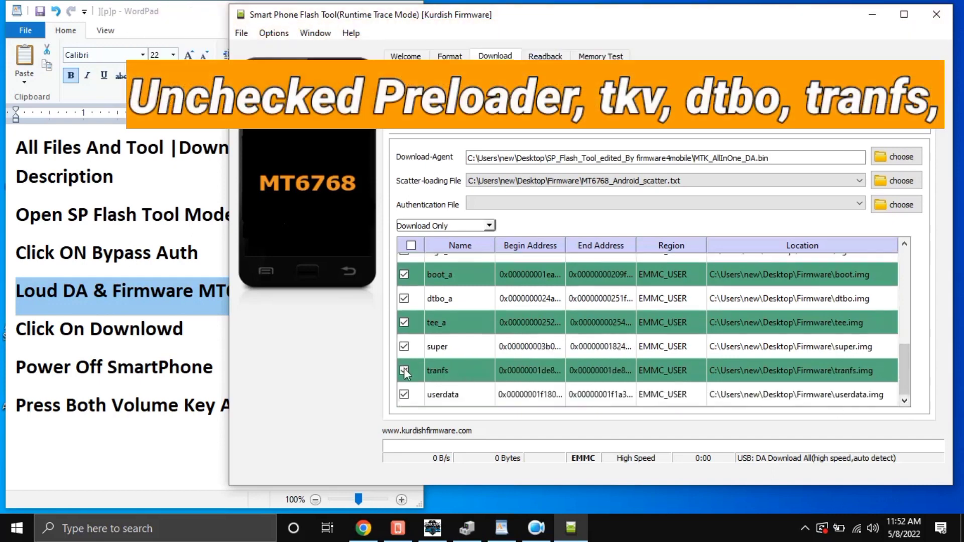
Step: Check the partition selections again from preloader down to dtbo_a
scroll(694, 367, up, 10)
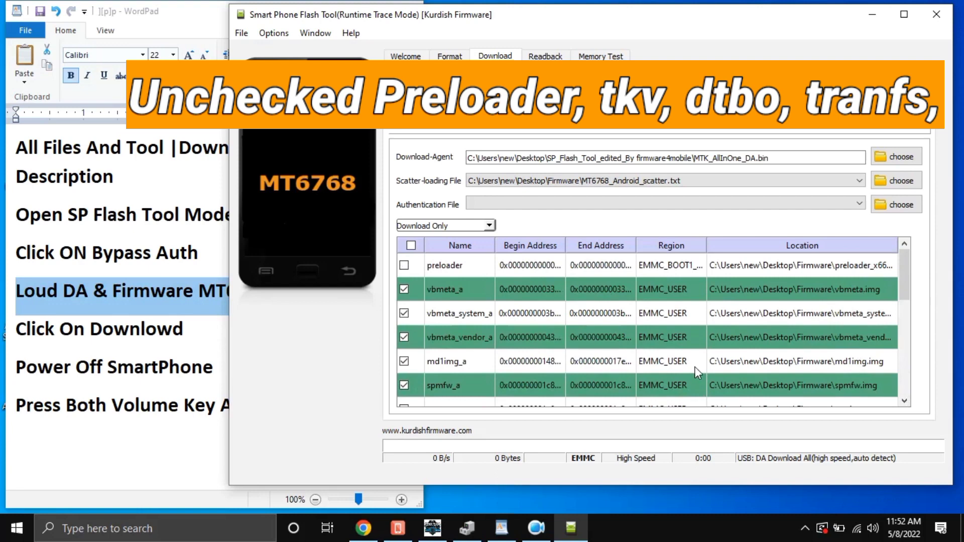
click(905, 402)
click(904, 402)
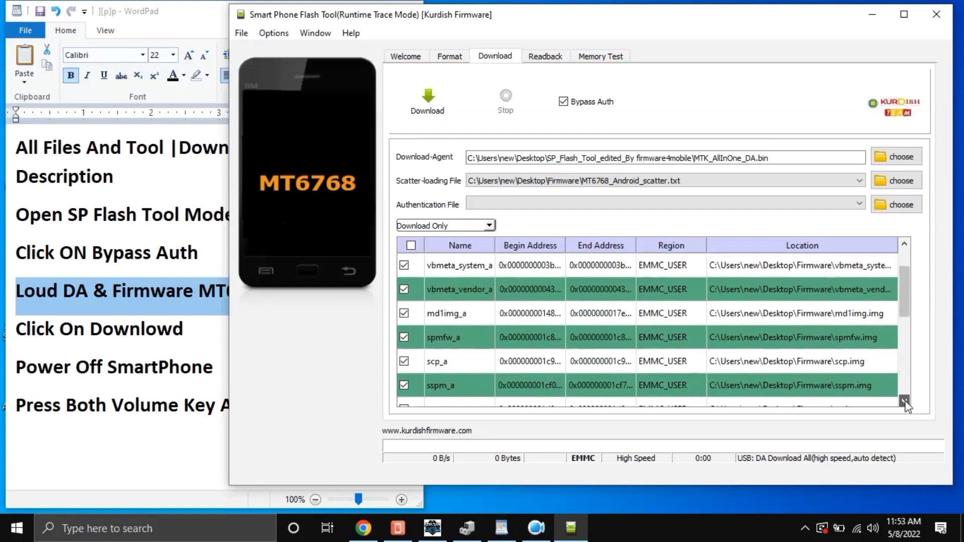
click(904, 401)
click(905, 401)
click(904, 401)
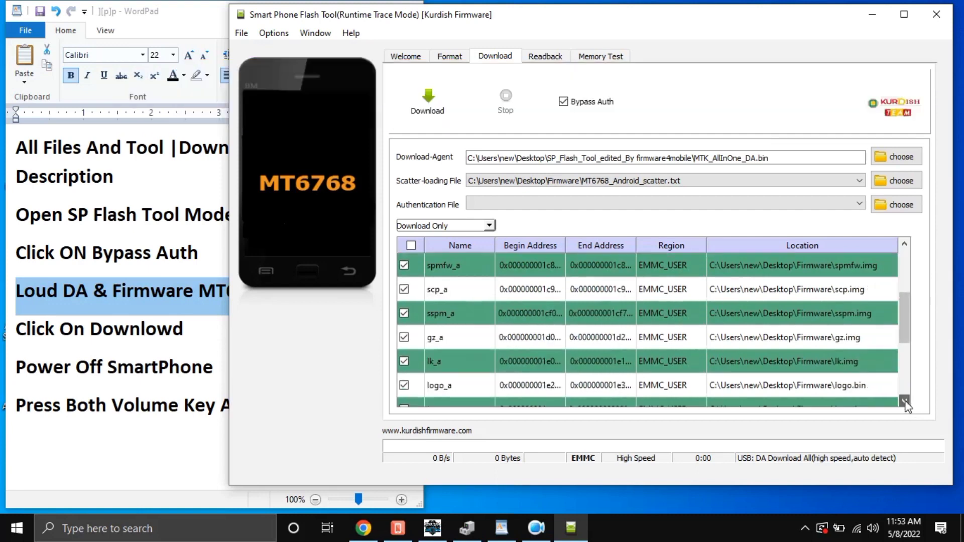
click(905, 401)
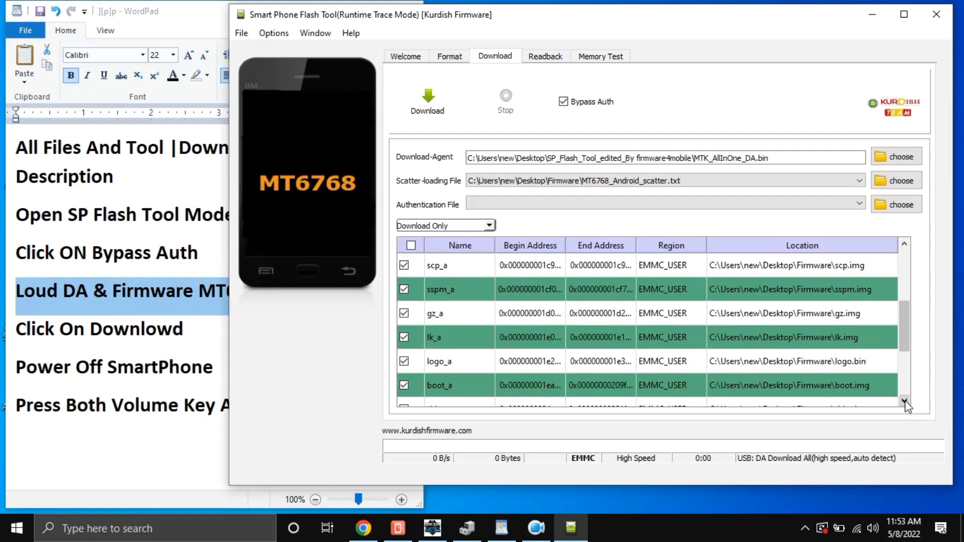
click(905, 402)
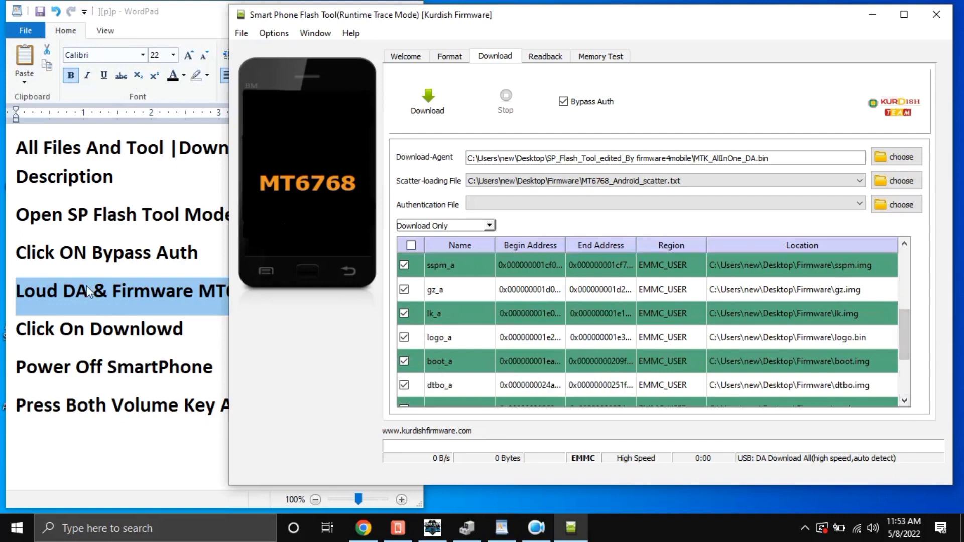
Step: Start the firmware download following the notes, and place the Device Manager window beside the flash tool
click(7, 339)
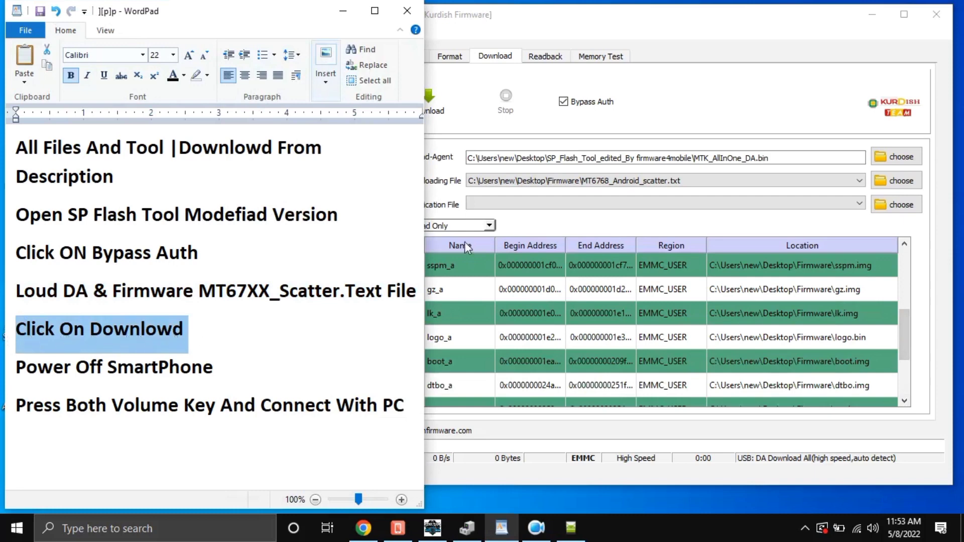
click(674, 13)
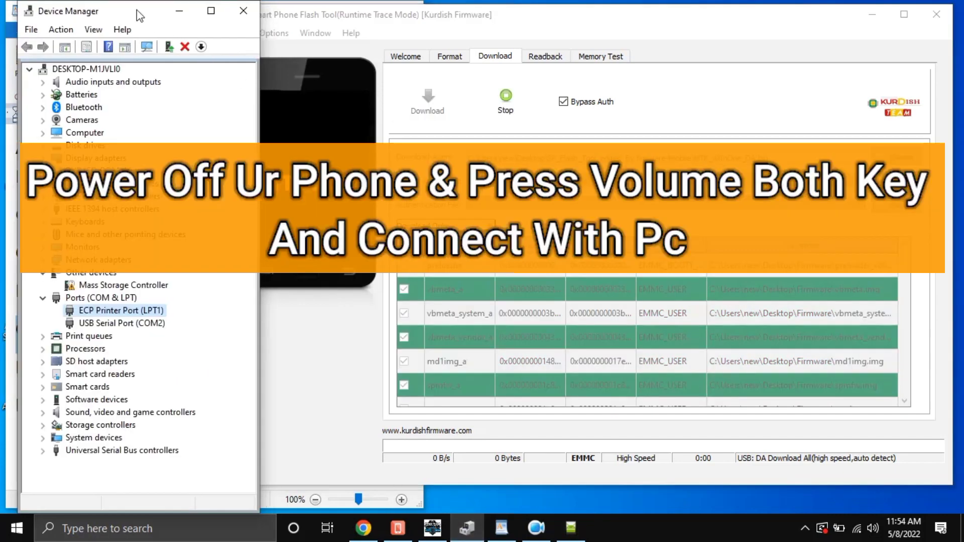
drag(144, 17, 115, 15)
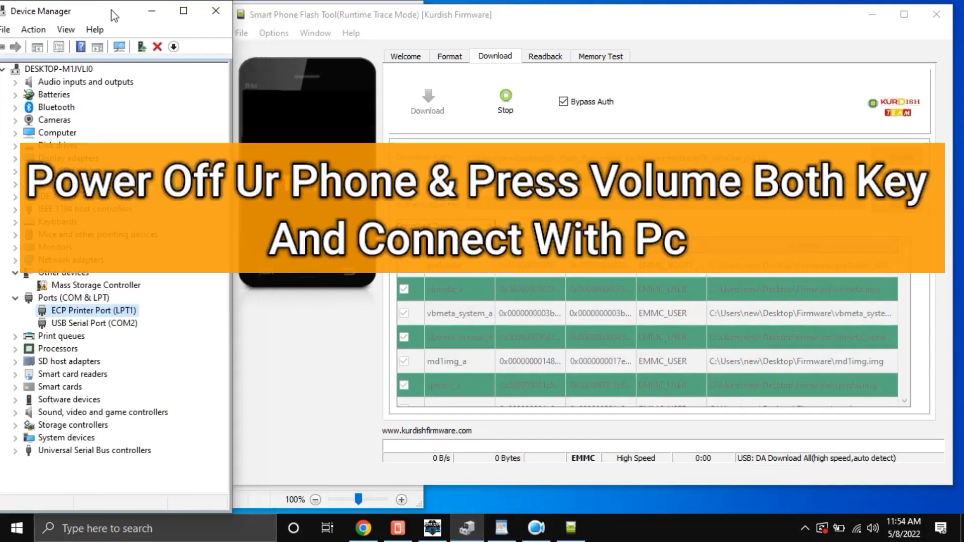
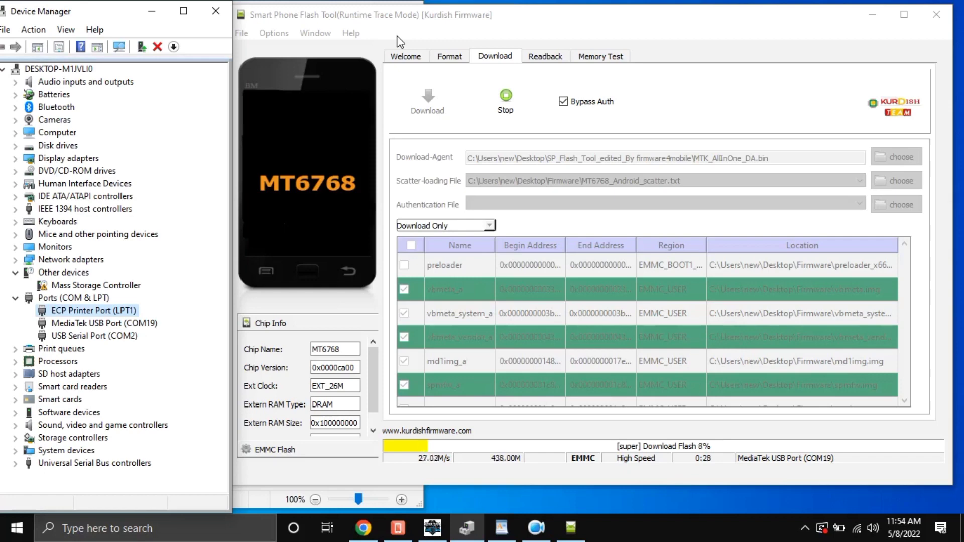
Step: Put Device Manager away and add "Becareful Don,t Disconnect Your Phone During Flashing OS Software" as a new last line in the WordPad notes
click(151, 12)
click(306, 406)
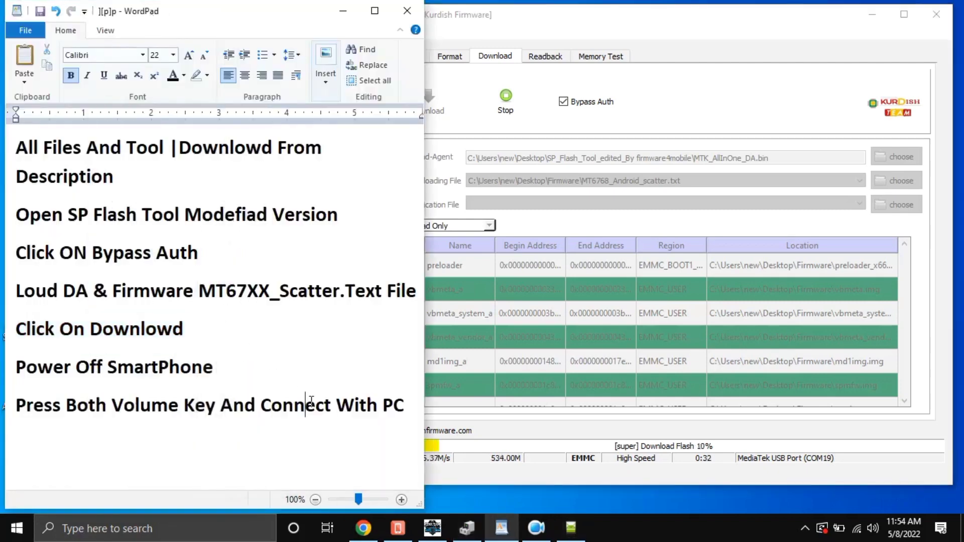
click(408, 408)
key(Return)
text(Becaref)
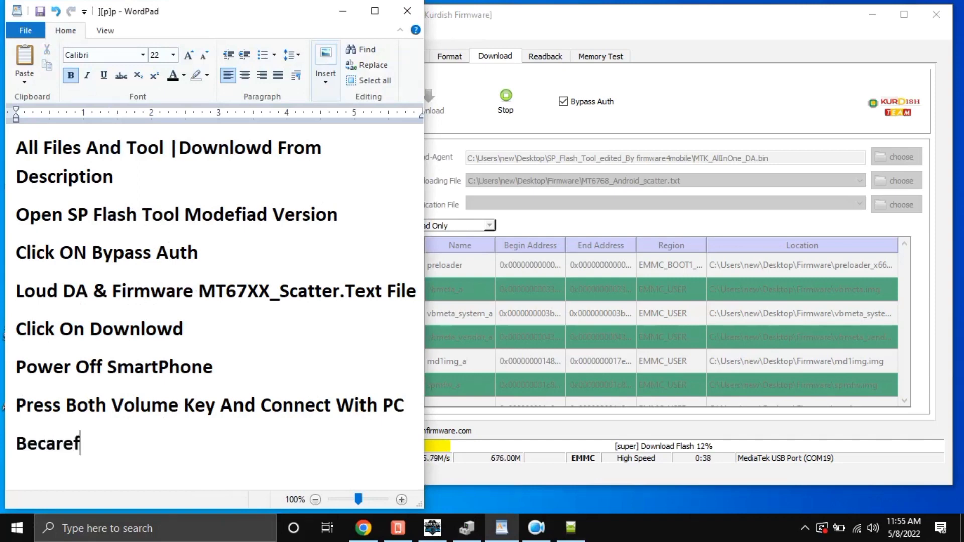
text(ul D)
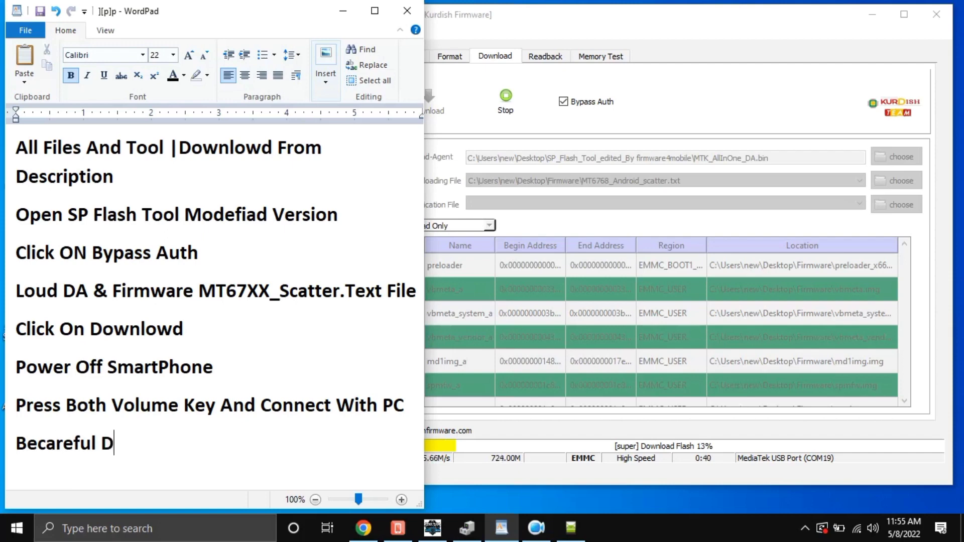
text(on,t )
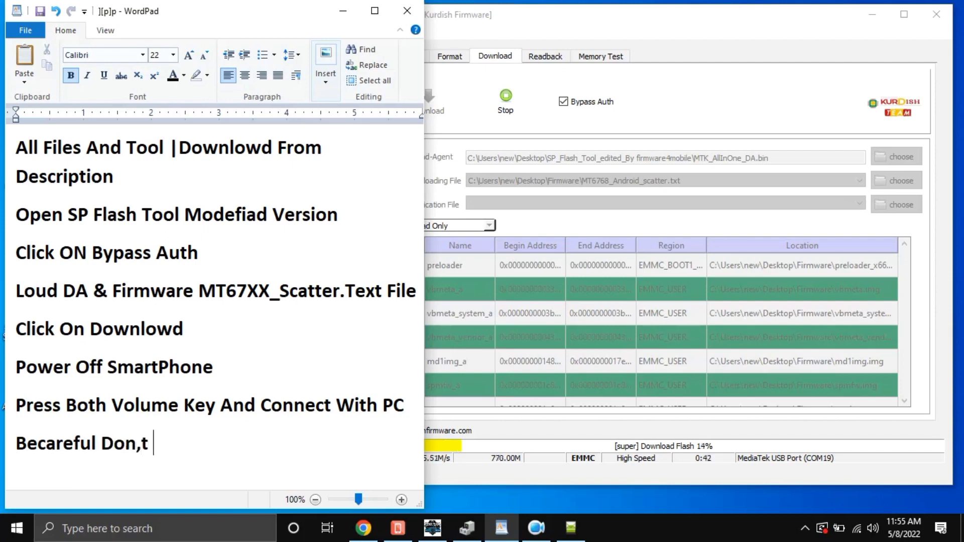
text(Di)
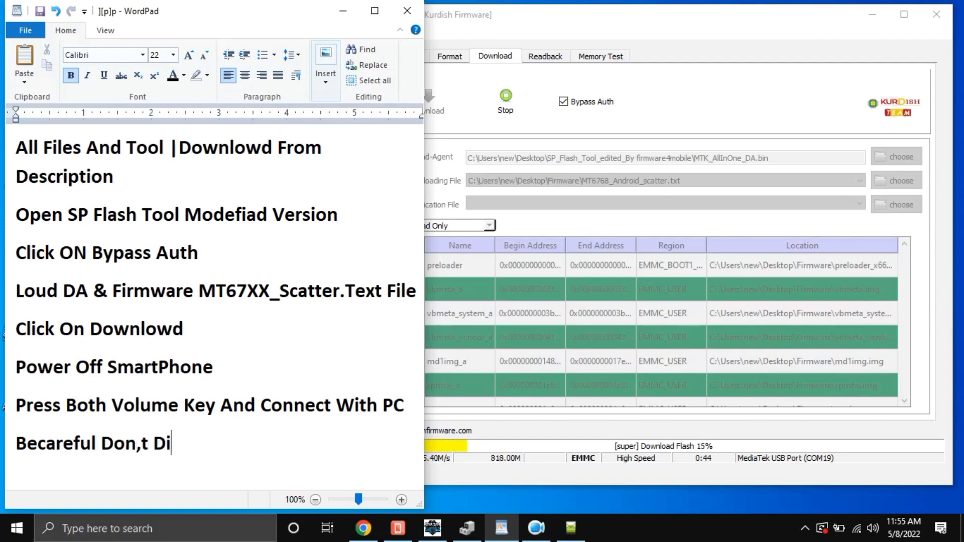
text(sconnec)
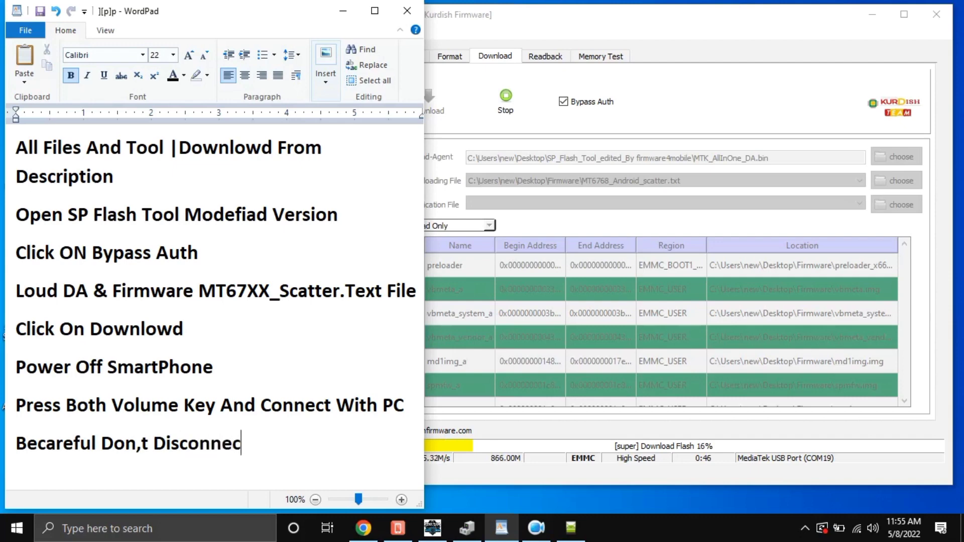
text(t Yo)
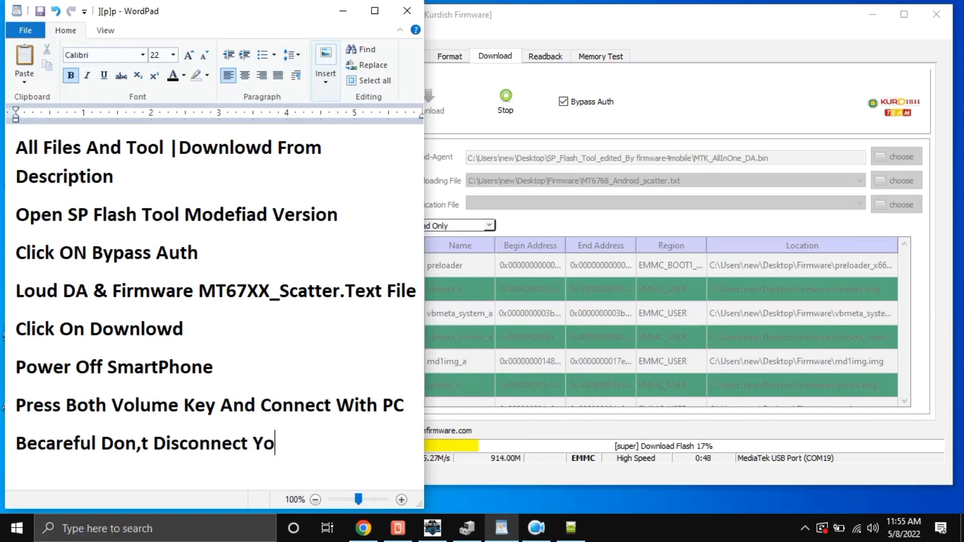
text(ur P)
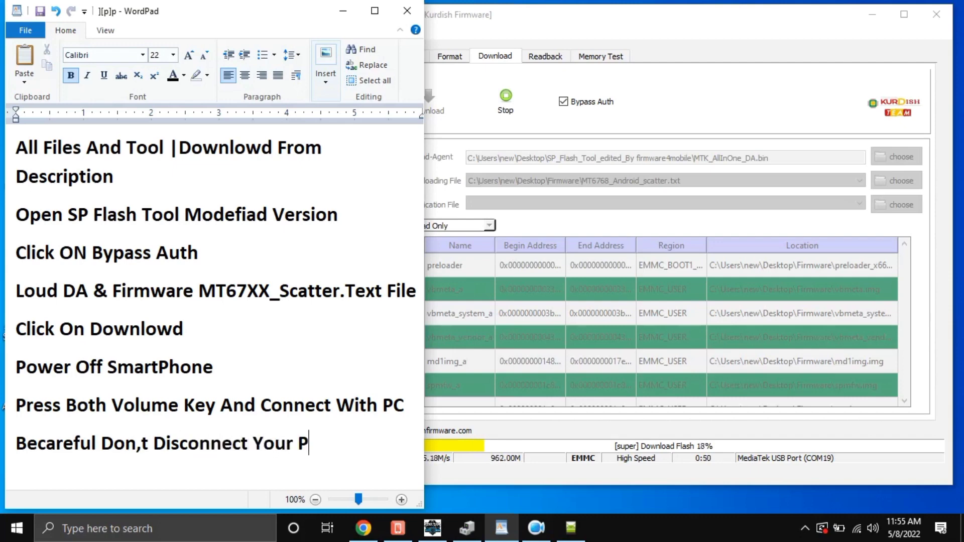
text(hone Du)
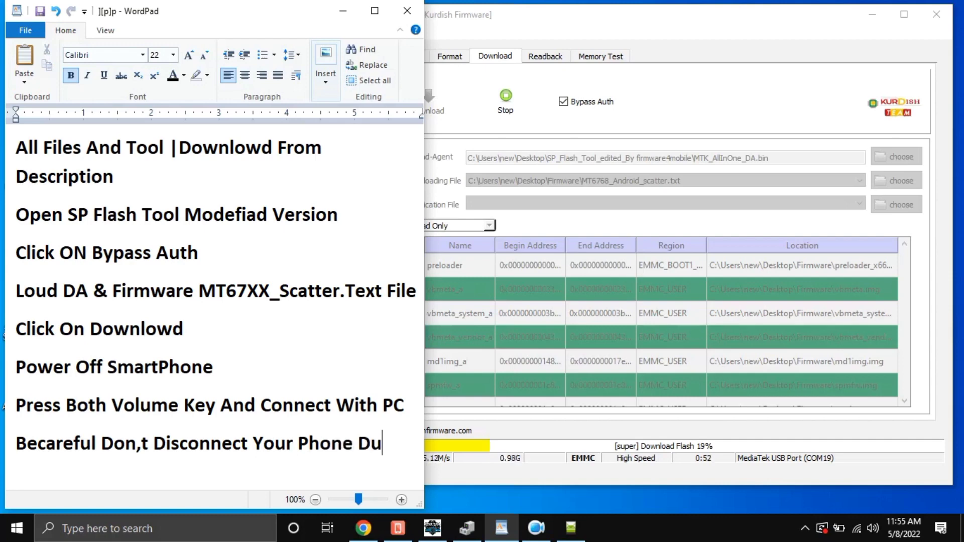
text(ring)
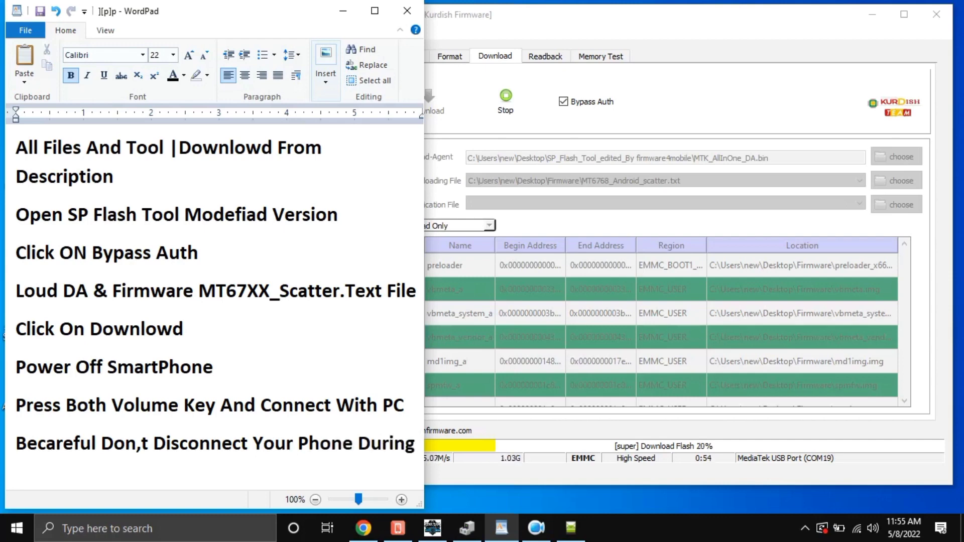
text( Flashi)
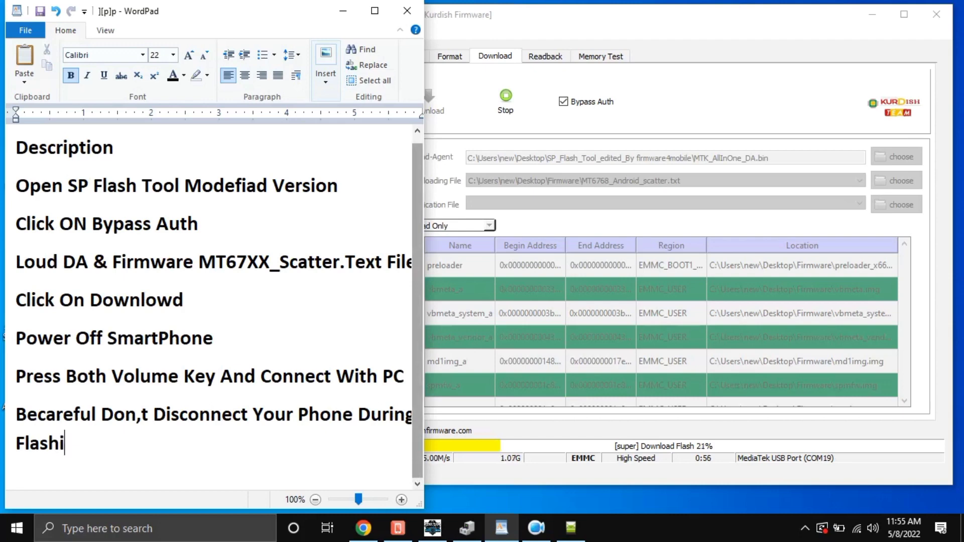
text(ng )
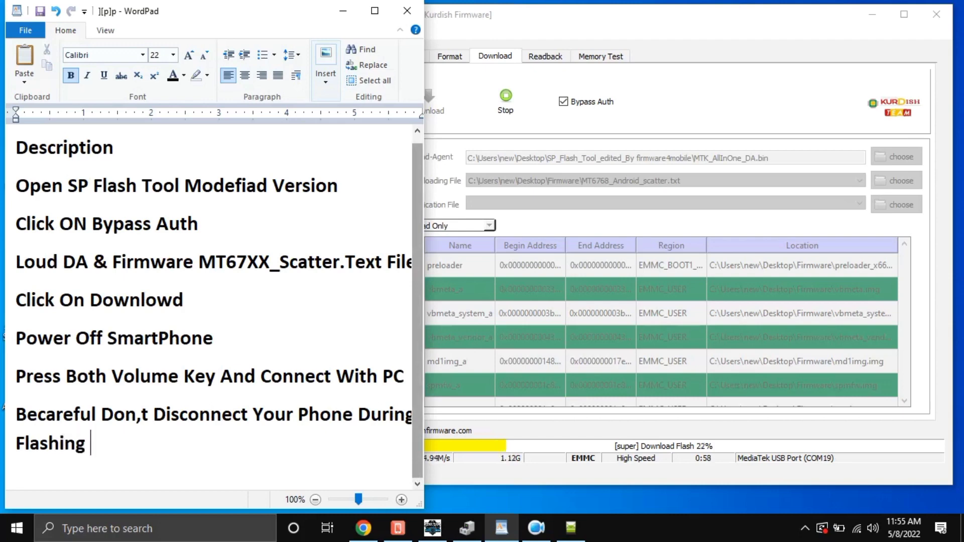
text(OS Software)
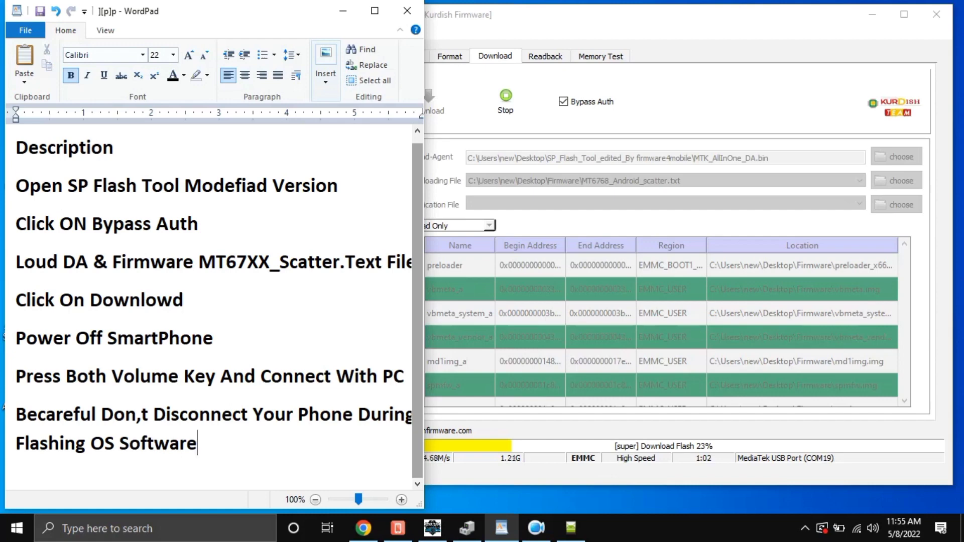
Step: Add a closing line to the notes reading "Thanks For Watching & Plzz Subscribe My Channal"
key(Return)
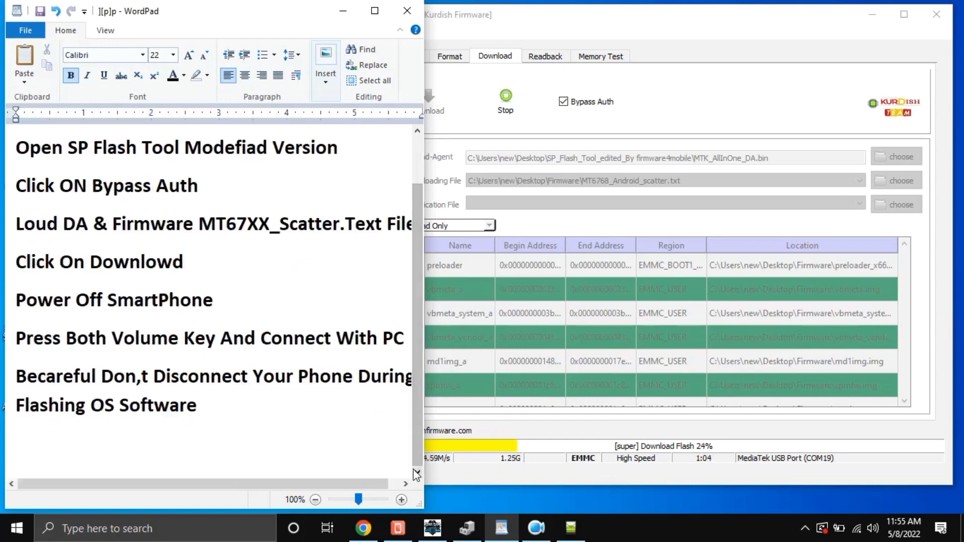
text(Thans)
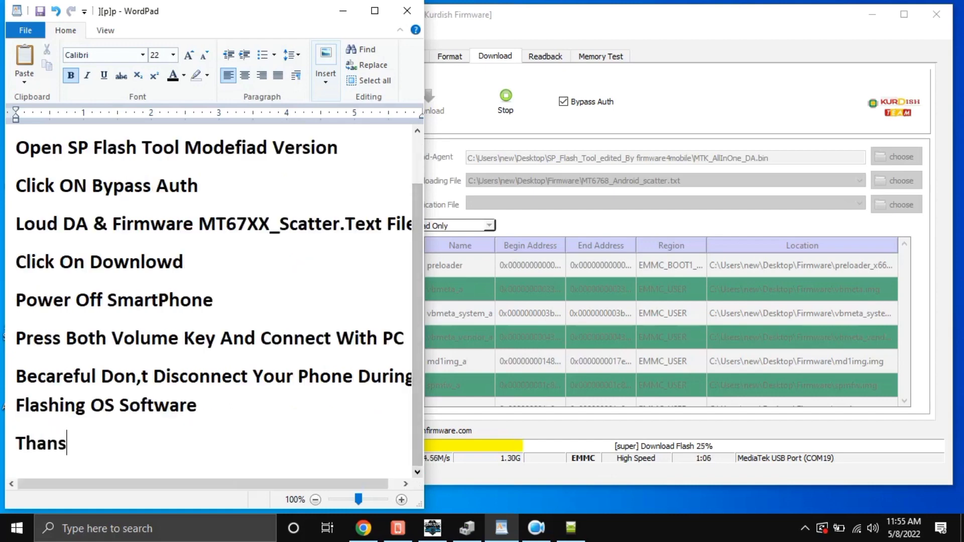
key(BackSpace)
text(ks F)
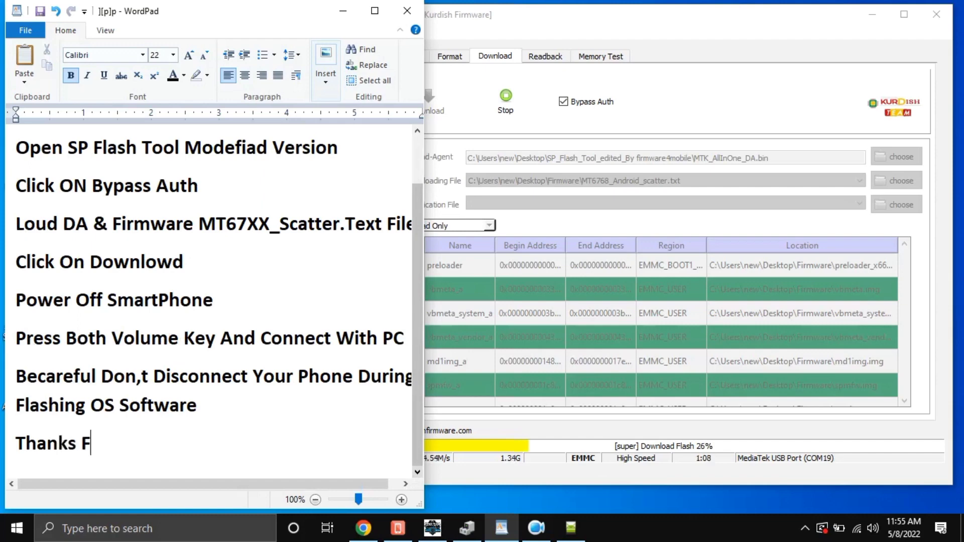
text(or Watch)
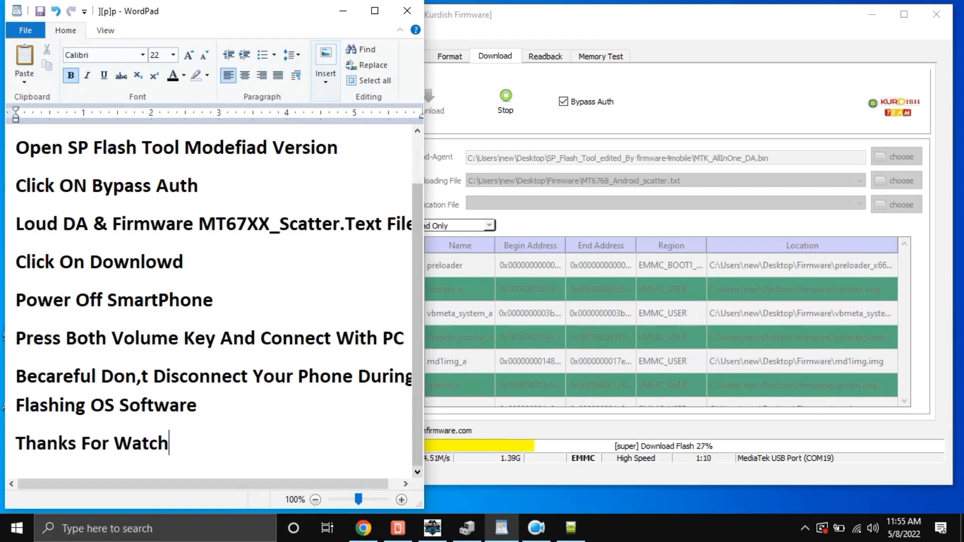
text(ing )
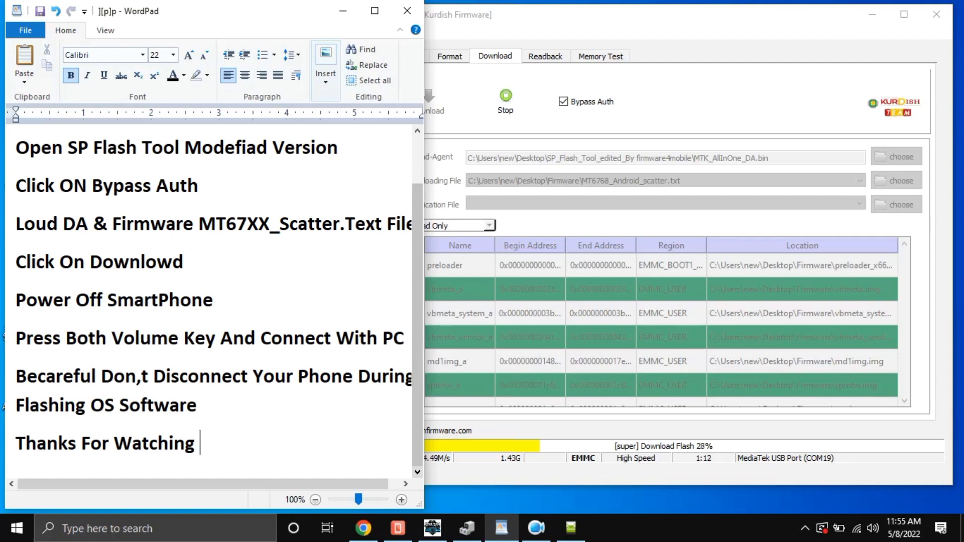
text(& Plz)
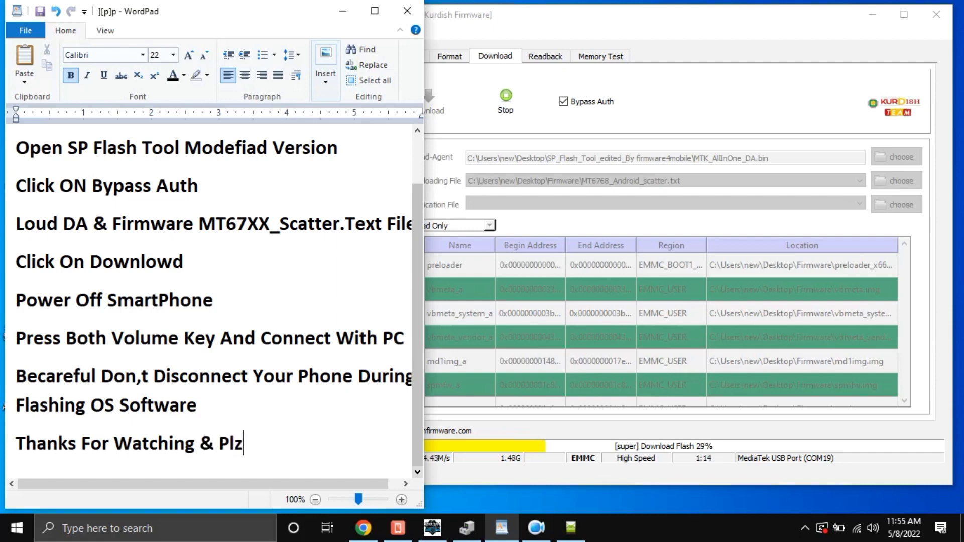
text(z Sub)
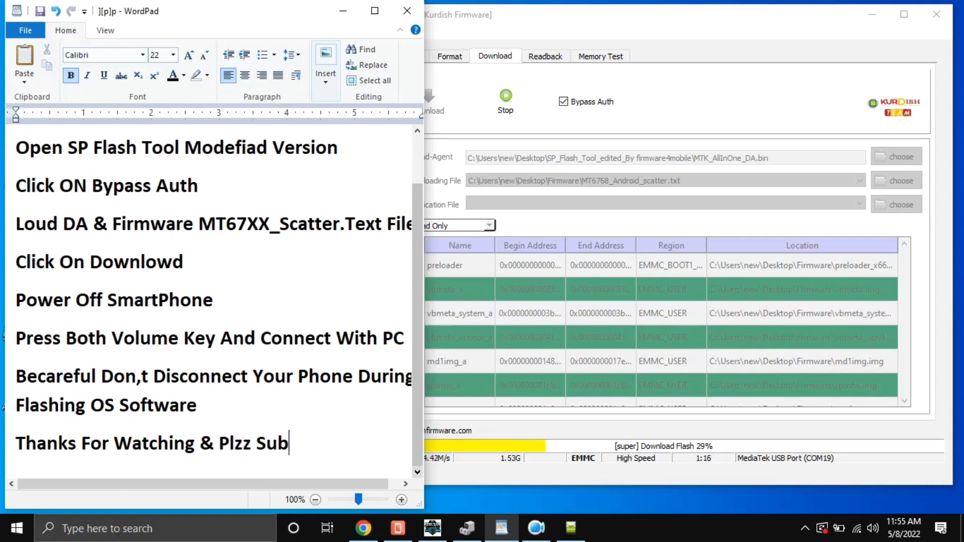
text(scribe )
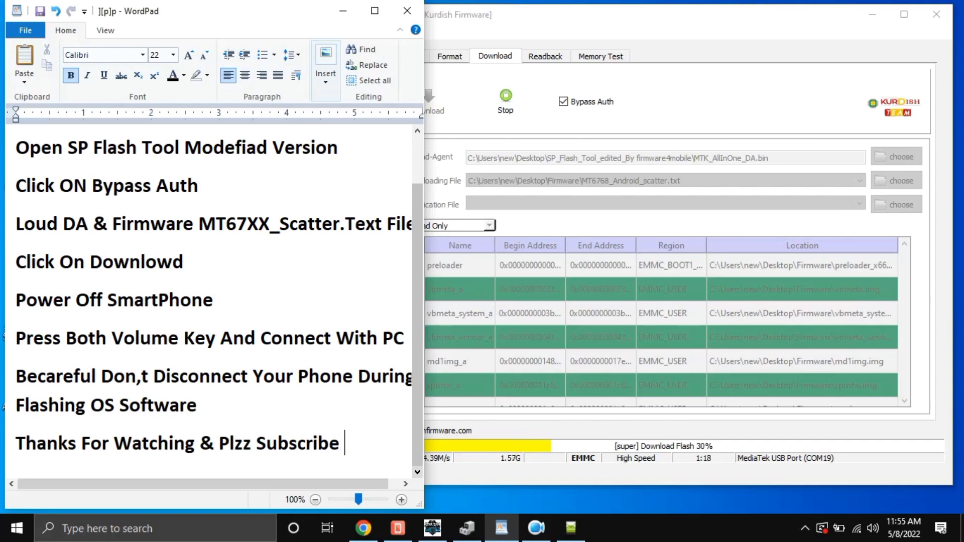
text(My Ch)
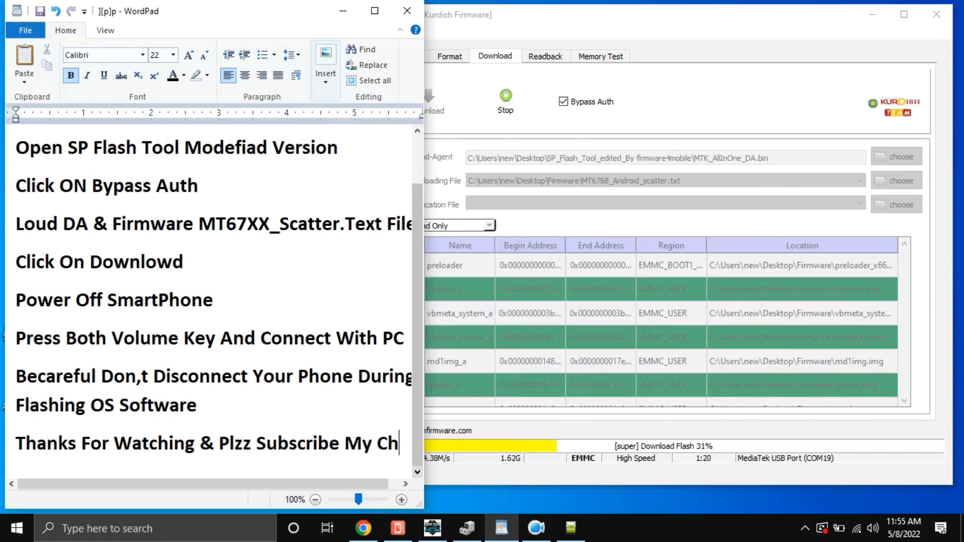
text(annak)
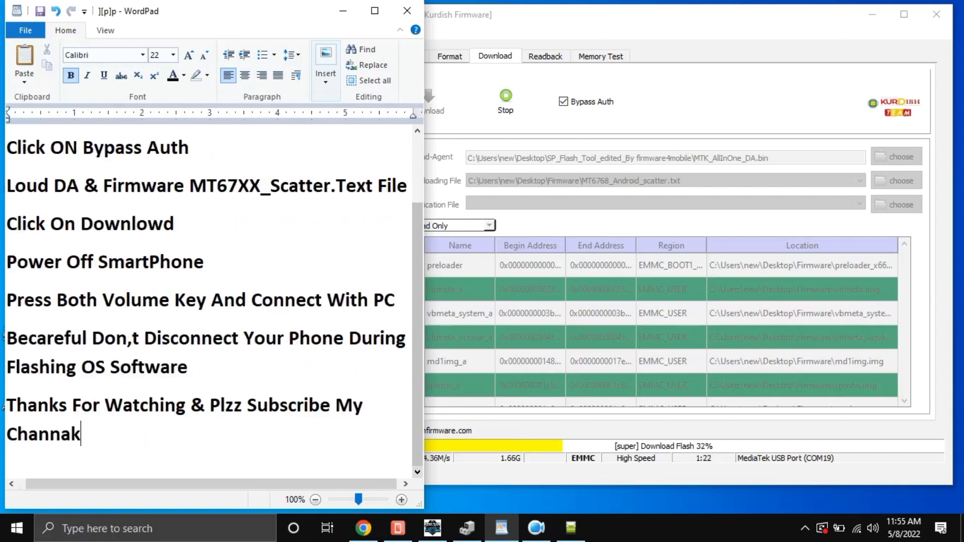
key(BackSpace)
text(l)
Step: Minimize the notes and move the flash tool window to the middle of the desktop while the download runs
click(344, 11)
drag(562, 24, 480, 34)
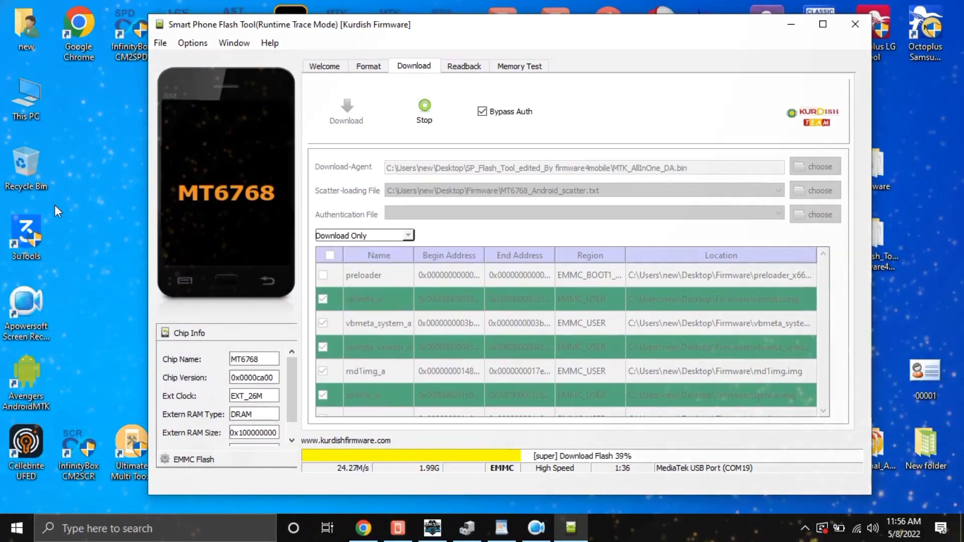
drag(480, 36, 470, 35)
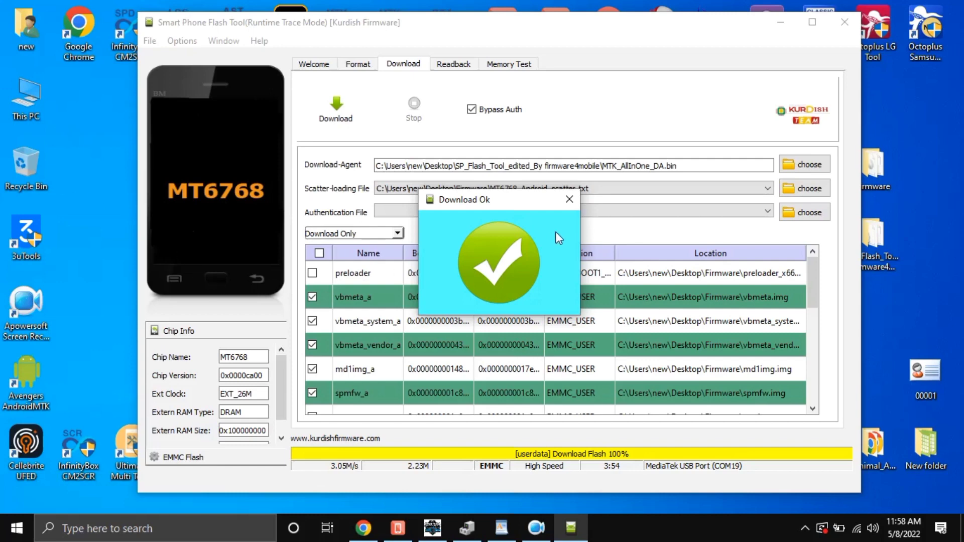
Step: Dismiss the Download Ok message once the firmware download finishes, and close the flash tool
click(566, 200)
click(839, 24)
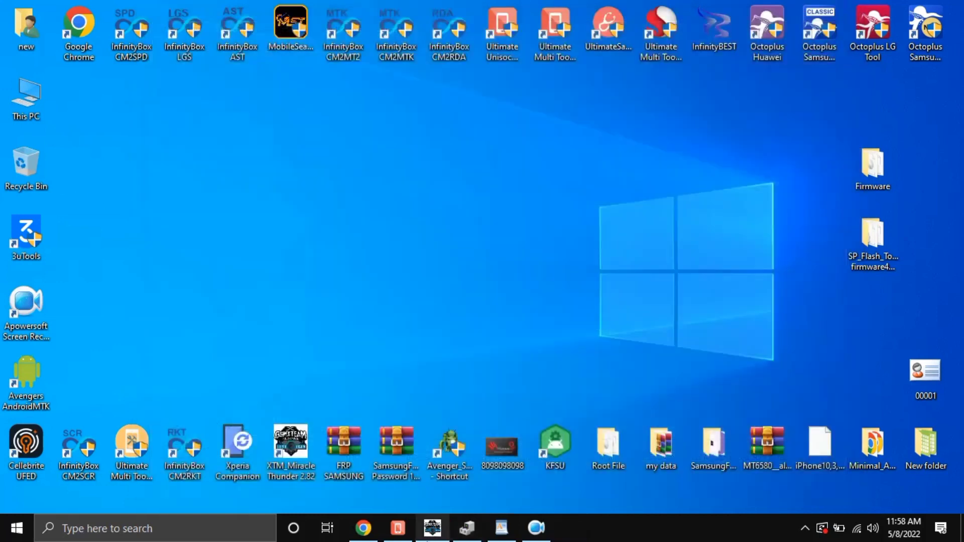